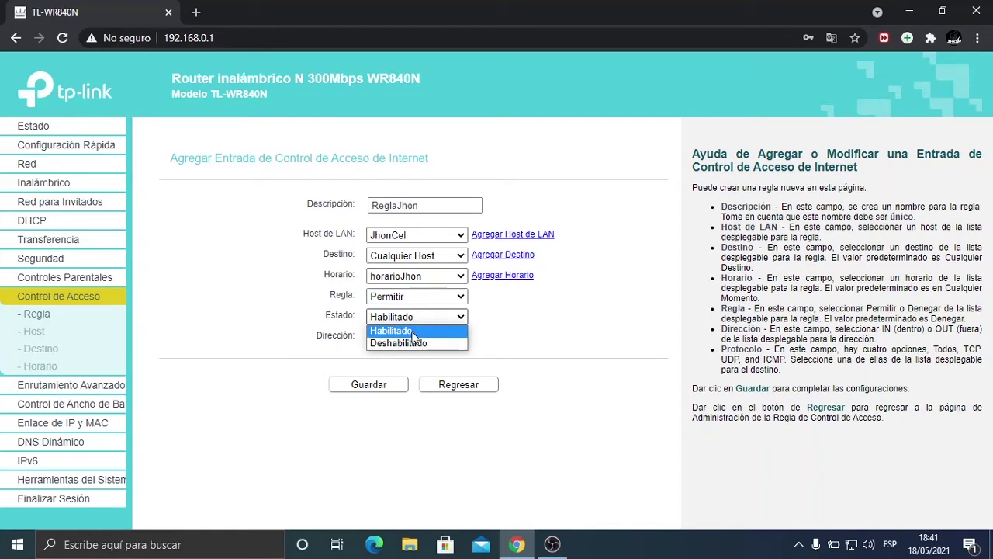
Save the access rule with status Habilitado and direction FUERA, and enable Internet access control
{"action": "left_click", "coordinate": [413, 335]}
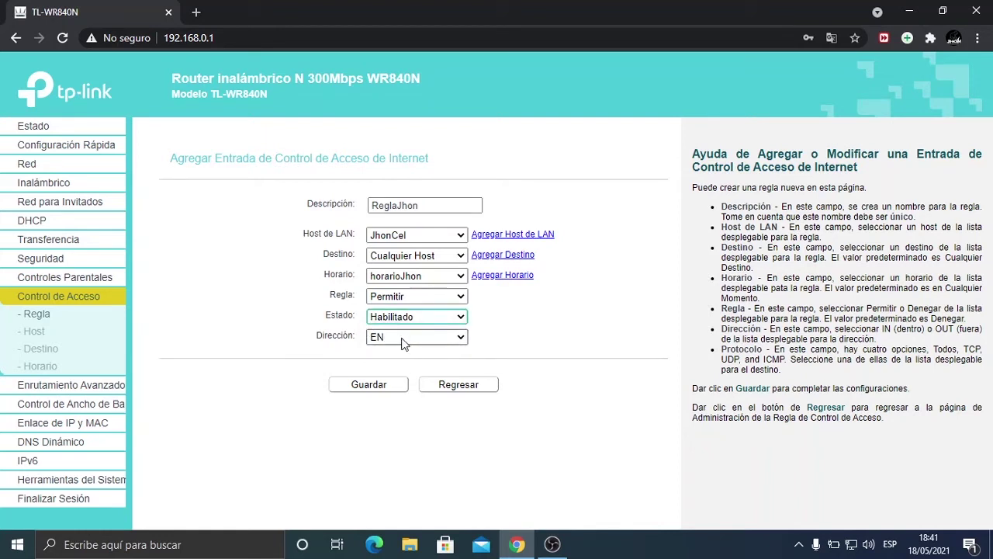
{"action": "left_click", "coordinate": [405, 338]}
{"action": "left_click", "coordinate": [399, 363]}
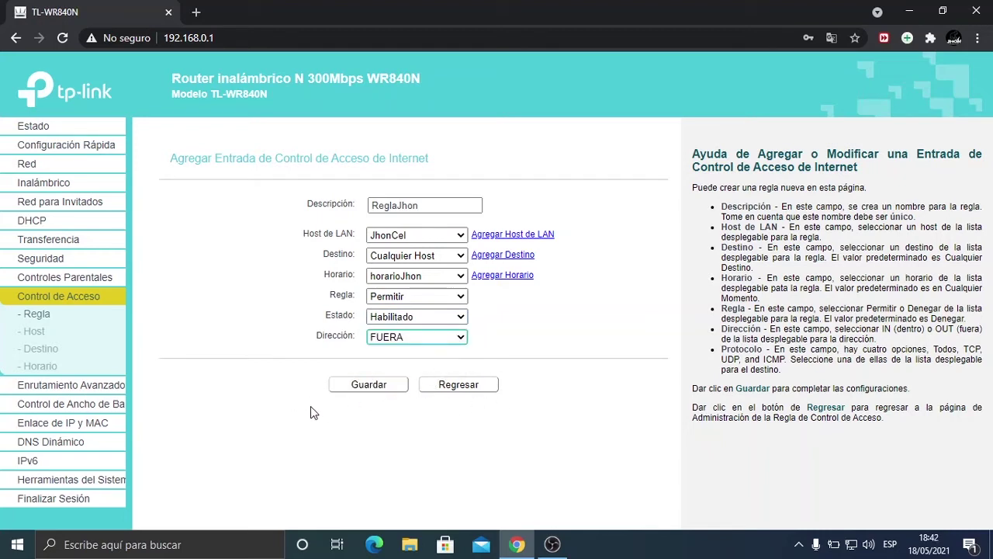
{"action": "left_click", "coordinate": [365, 385]}
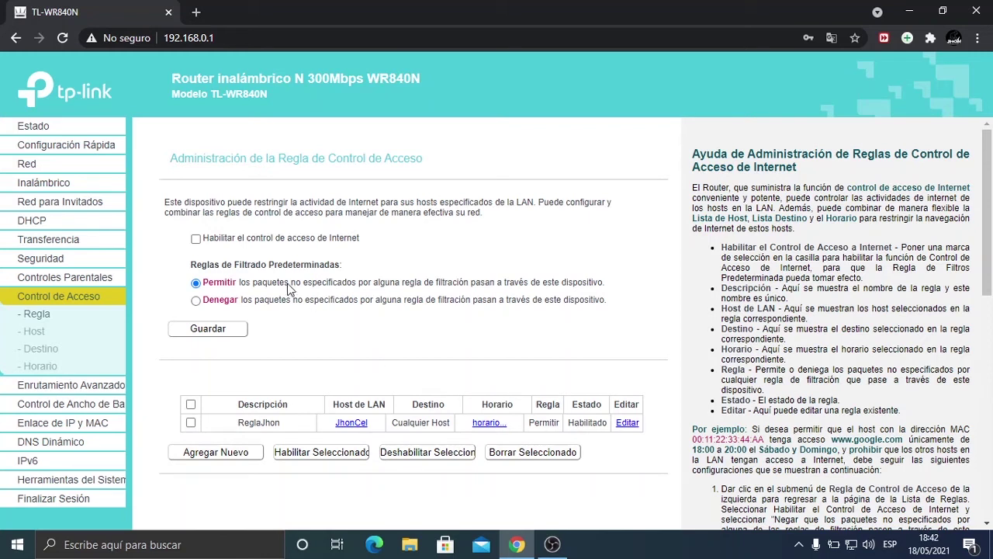
{"action": "left_click", "coordinate": [196, 238]}
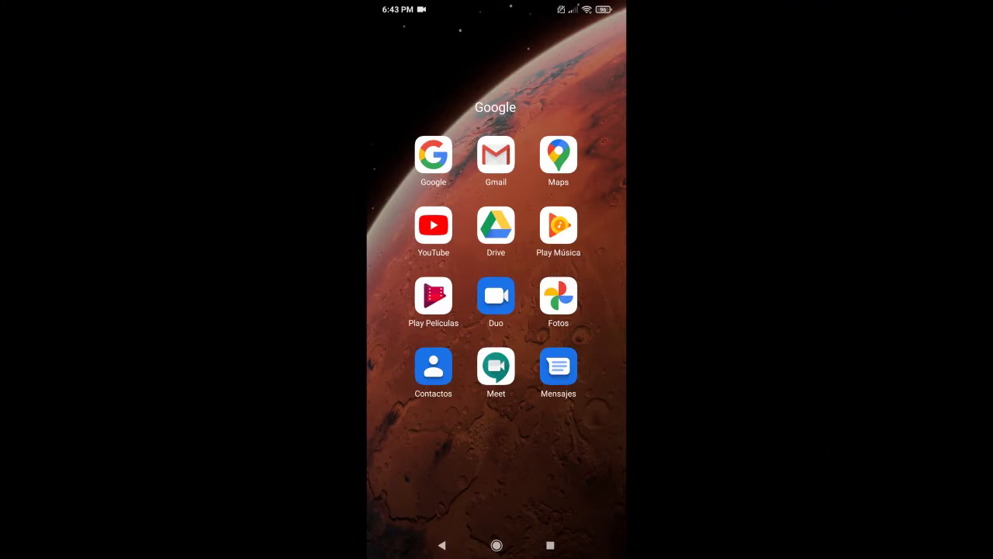
Open YouTube on the phone and browse the home feed to test its internet access
{"action": "left_click", "coordinate": [433, 225]}
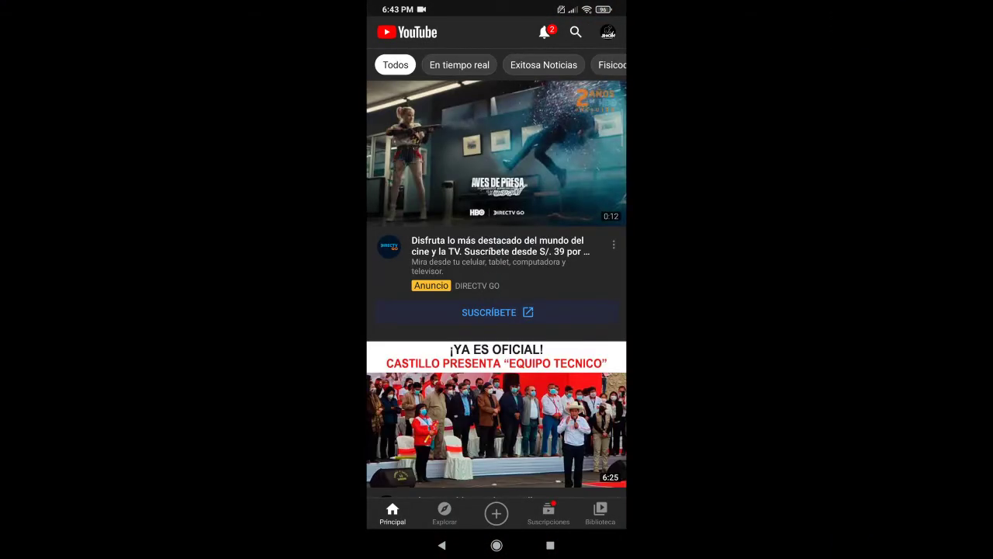
{"action": "scroll", "coordinate": [497, 287], "scroll_direction": "down", "scroll_amount": 15}
{"action": "scroll", "coordinate": [497, 256], "scroll_direction": "down", "scroll_amount": 10}
{"action": "scroll", "coordinate": [496, 264], "scroll_direction": "up", "scroll_amount": 20}
{"action": "scroll", "coordinate": [497, 264], "scroll_direction": "down", "scroll_amount": 10}
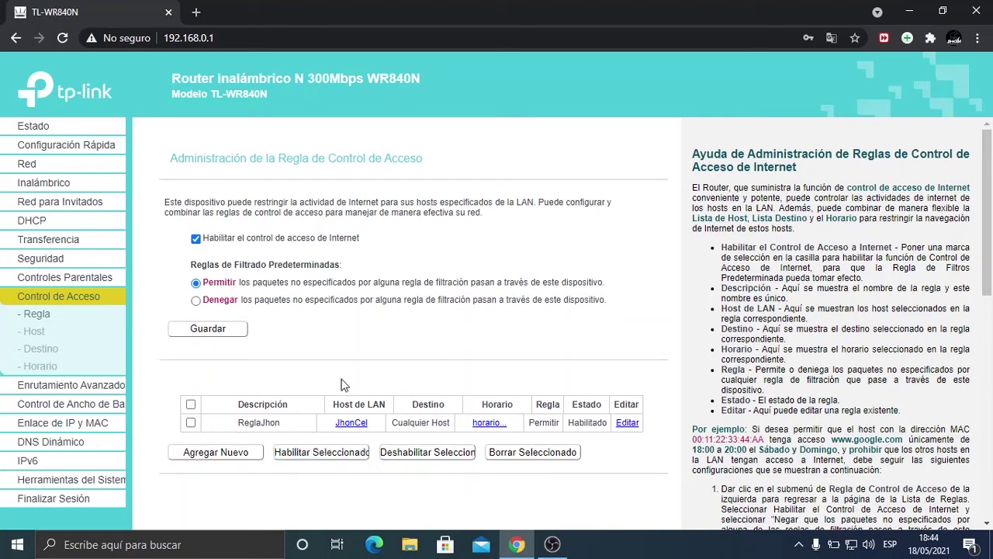
Test the computer's internet access with the bookmarked Google Camera video in a new tab, and close that tab
{"action": "mouse_move", "coordinate": [857, 551]}
{"action": "left_click", "coordinate": [198, 12]}
{"action": "left_click", "coordinate": [197, 62]}
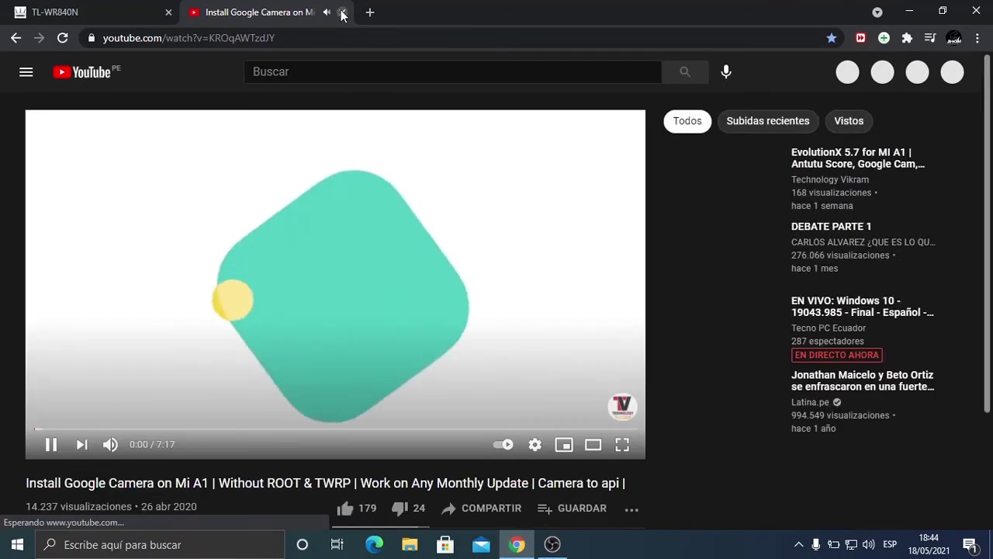
{"action": "left_click", "coordinate": [342, 12]}
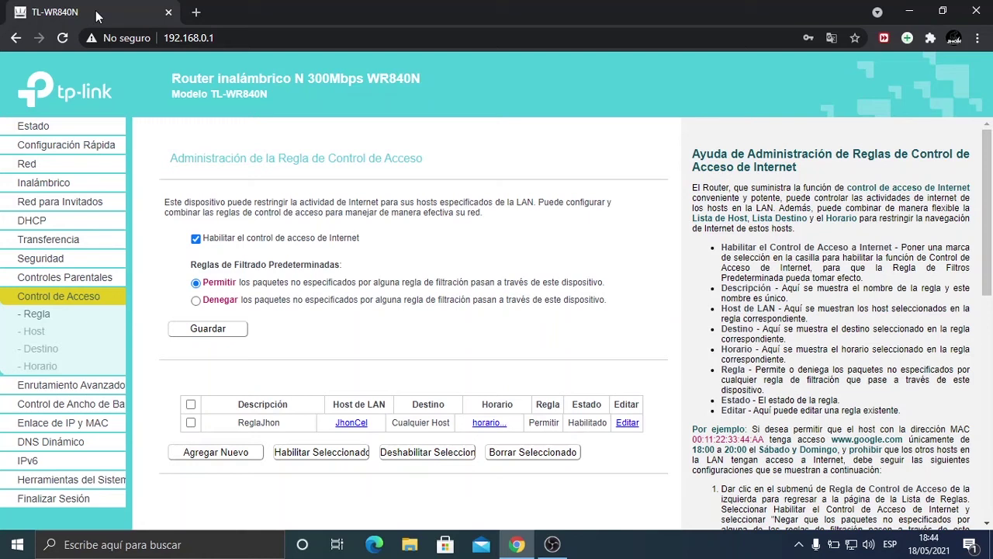
Set the default filtering rule to Denegar for packets not specified by any rule and save it
{"action": "left_click", "coordinate": [196, 302]}
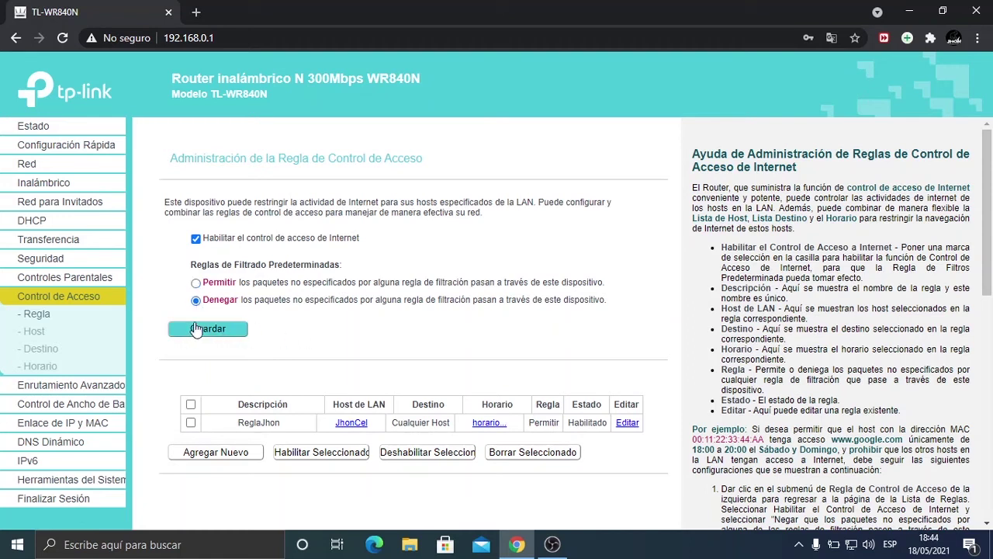
{"action": "left_click", "coordinate": [209, 330]}
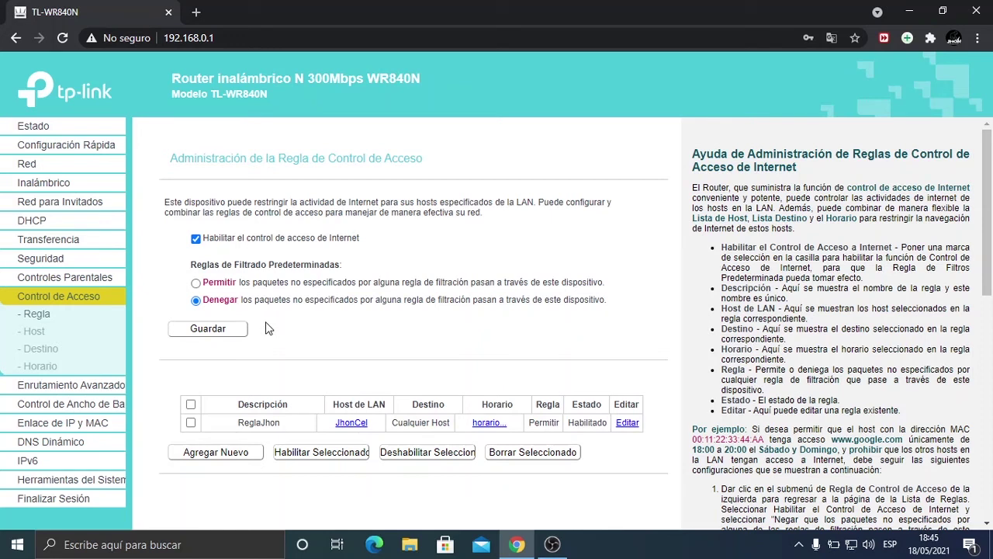
Retest the computer's connection by loading the bookmarked YouTube video in a new tab, and close the tab
{"action": "key", "text": "ctrl+t"}
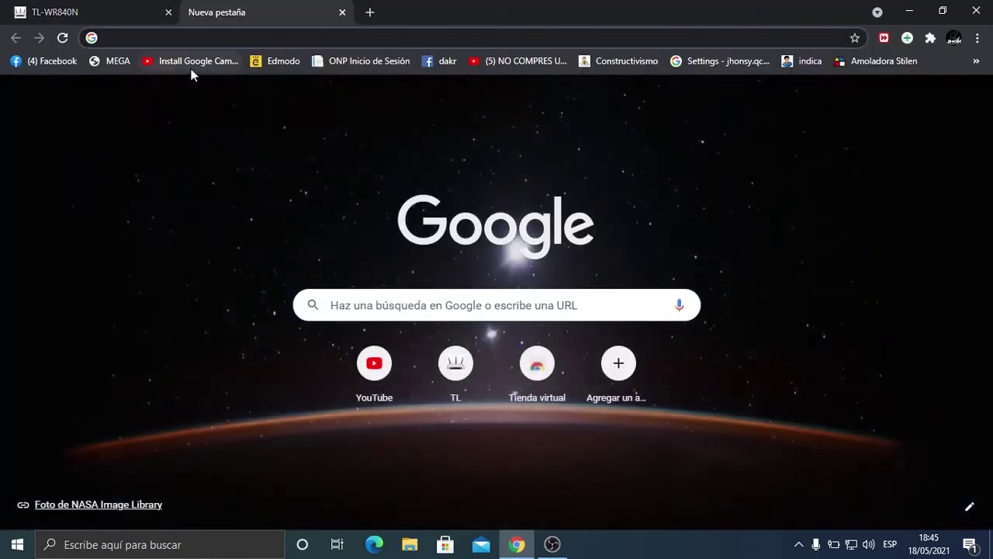
{"action": "left_click", "coordinate": [191, 61]}
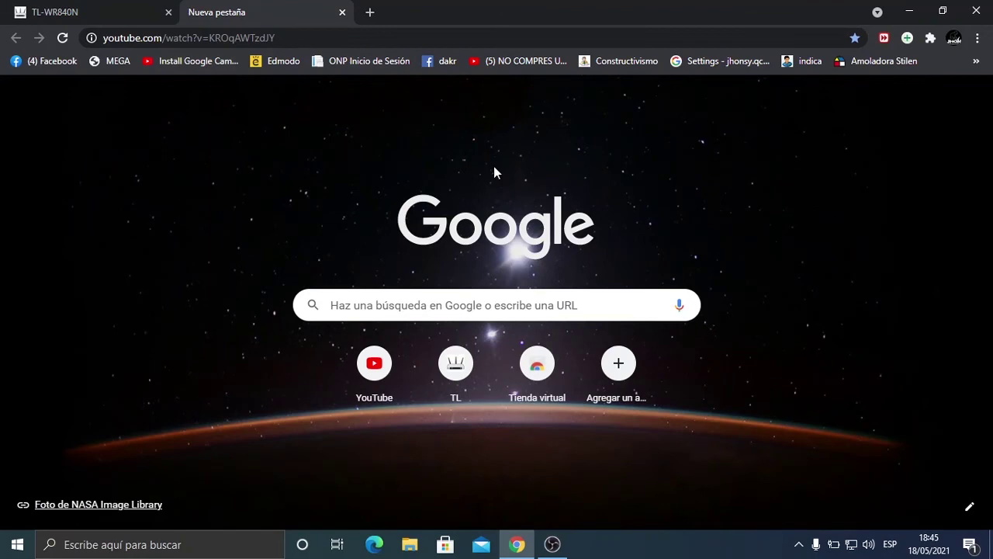
{"action": "left_click", "coordinate": [342, 14]}
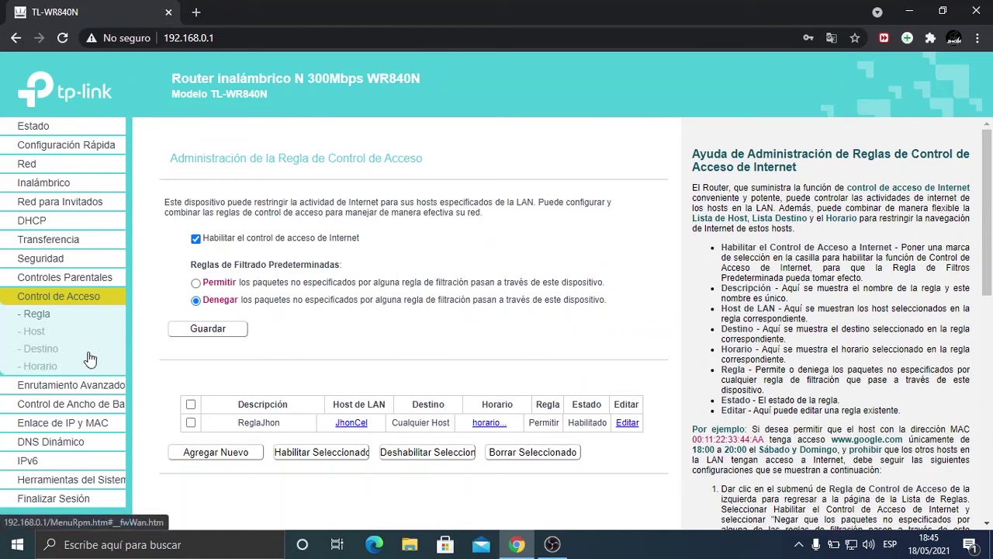
Change the last character of the phone host's MAC address to 1 and save the host entry
{"action": "left_click", "coordinate": [34, 331]}
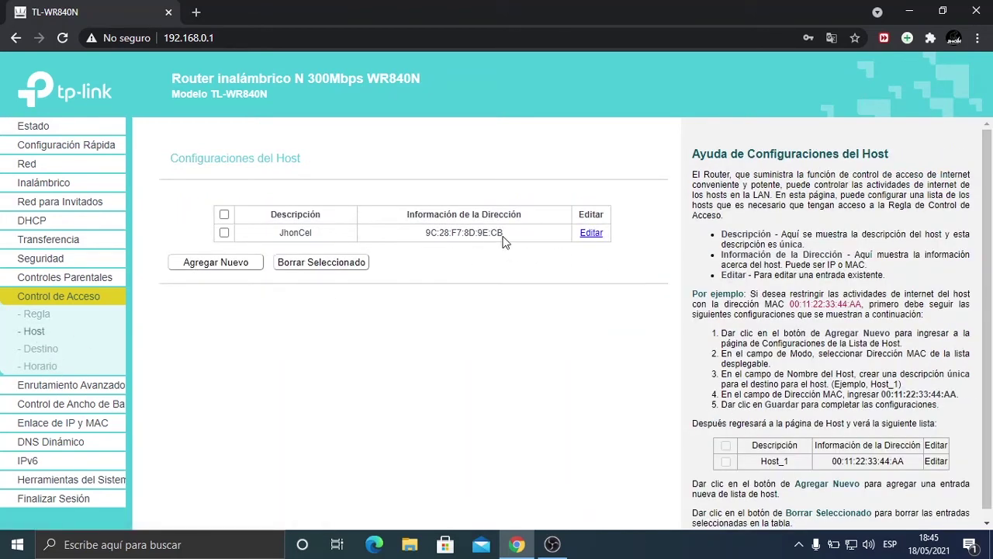
{"action": "left_click", "coordinate": [591, 234]}
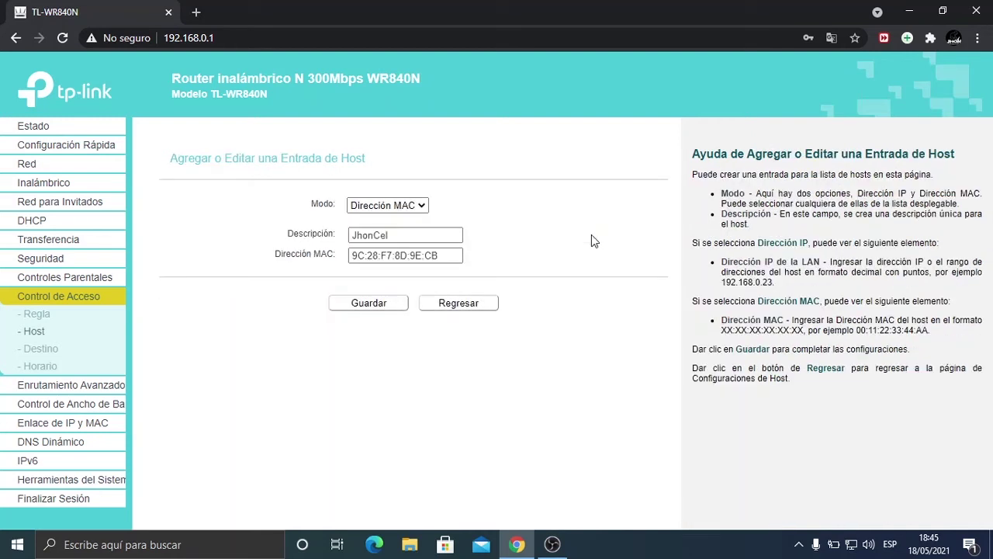
{"action": "left_click", "coordinate": [450, 256]}
{"action": "key", "text": "BackSpace"}
{"action": "type", "text": "1"}
{"action": "left_click", "coordinate": [388, 307]}
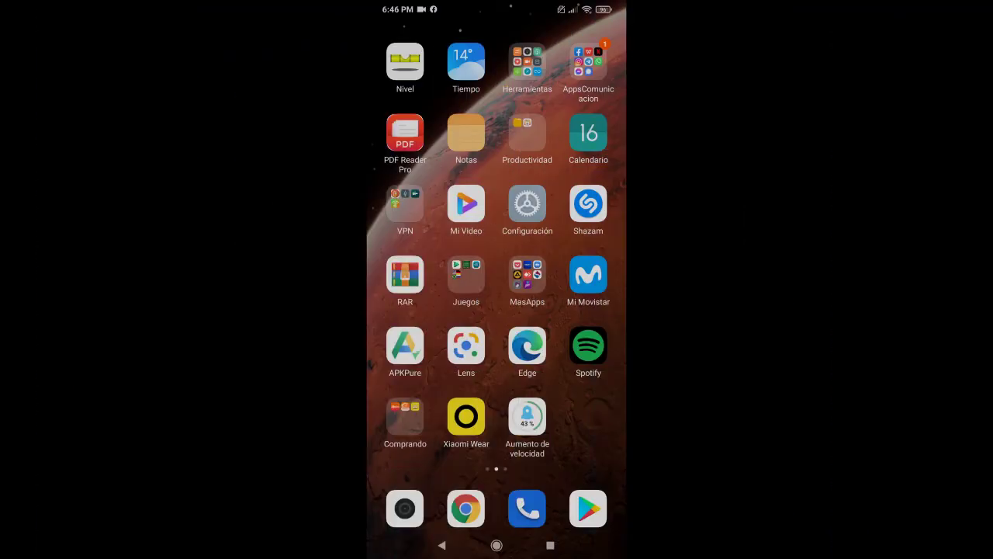
Try to play the first video in the phone's YouTube feed to check access, and return to the home screen
{"action": "left_click", "coordinate": [405, 416]}
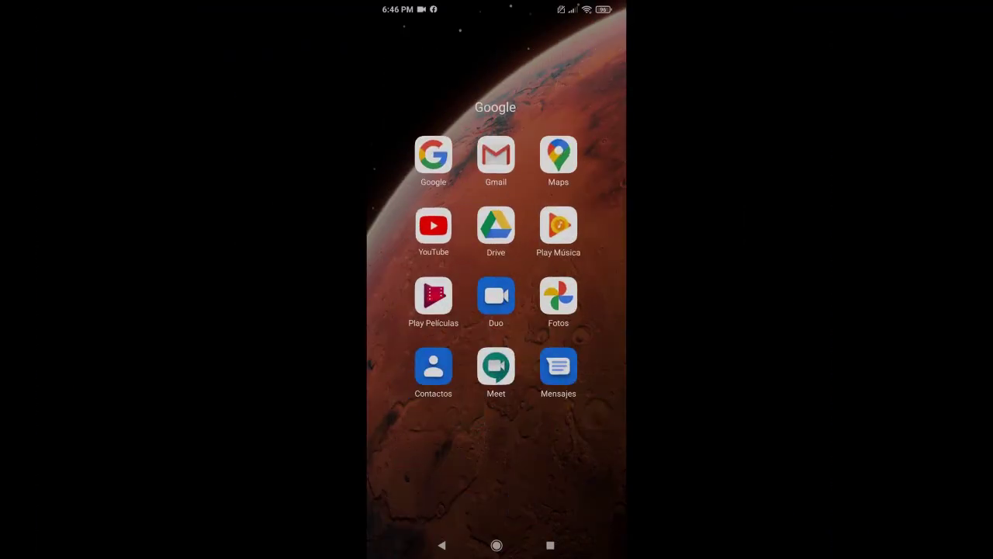
{"action": "left_click", "coordinate": [432, 224]}
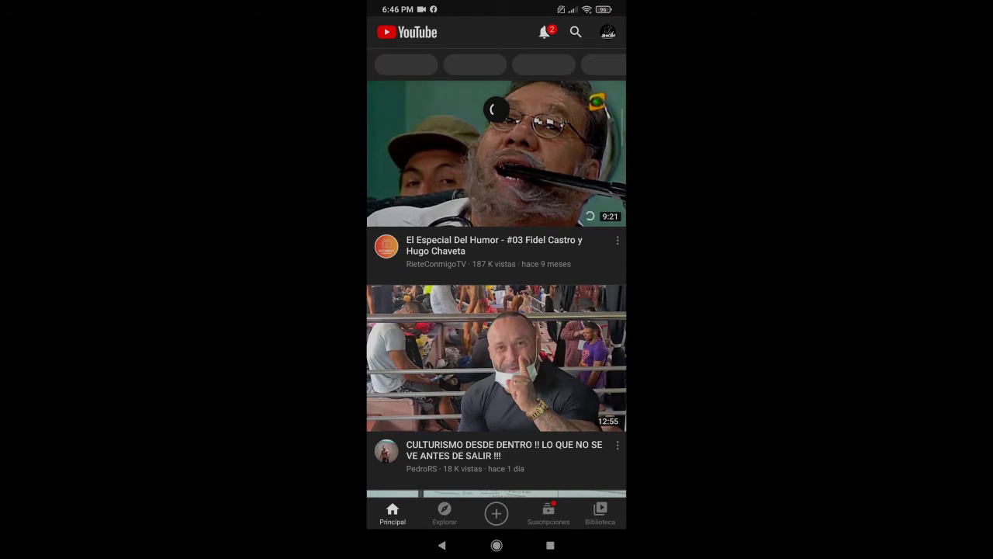
{"action": "left_click", "coordinate": [495, 245]}
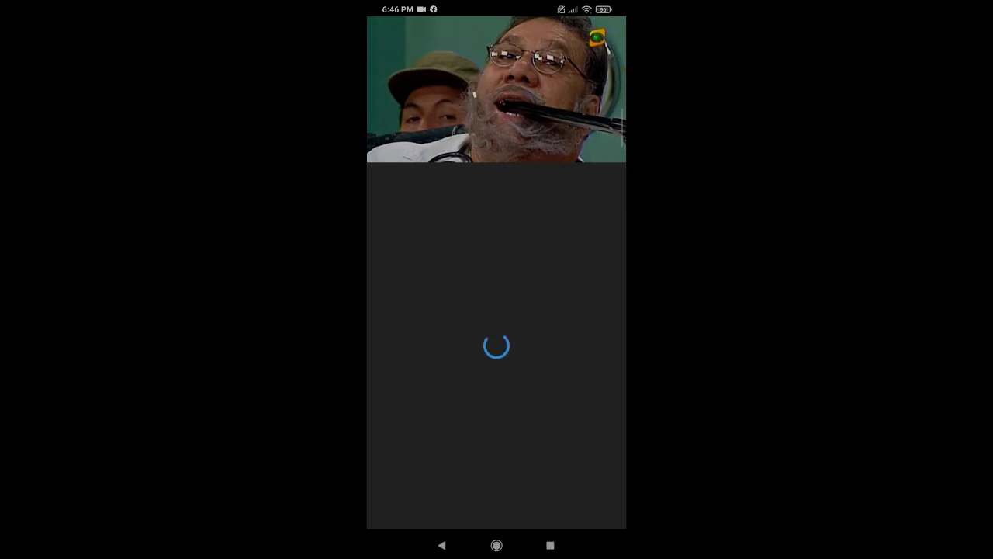
{"action": "left_click", "coordinate": [497, 545]}
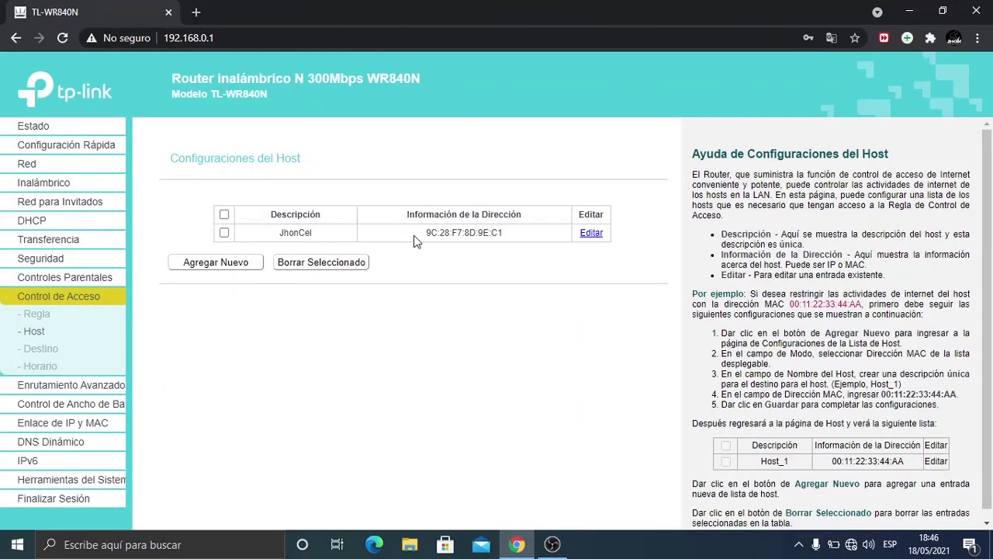
Replace the last character of the phone host's MAC address with b and save the host entry
{"action": "left_click", "coordinate": [593, 235]}
{"action": "left_click", "coordinate": [447, 257]}
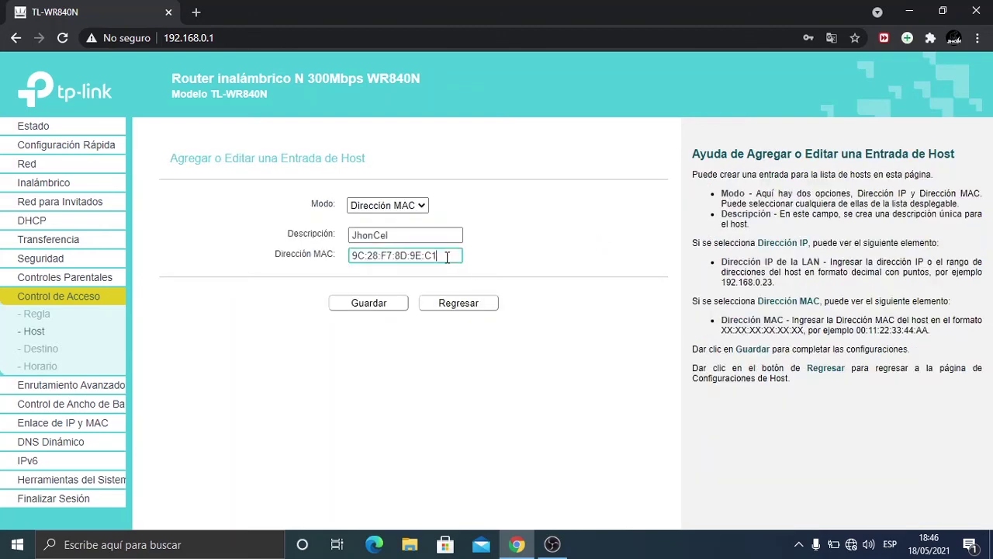
{"action": "key", "text": "BackSpace"}
{"action": "type", "text": "b"}
{"action": "left_click", "coordinate": [368, 303]}
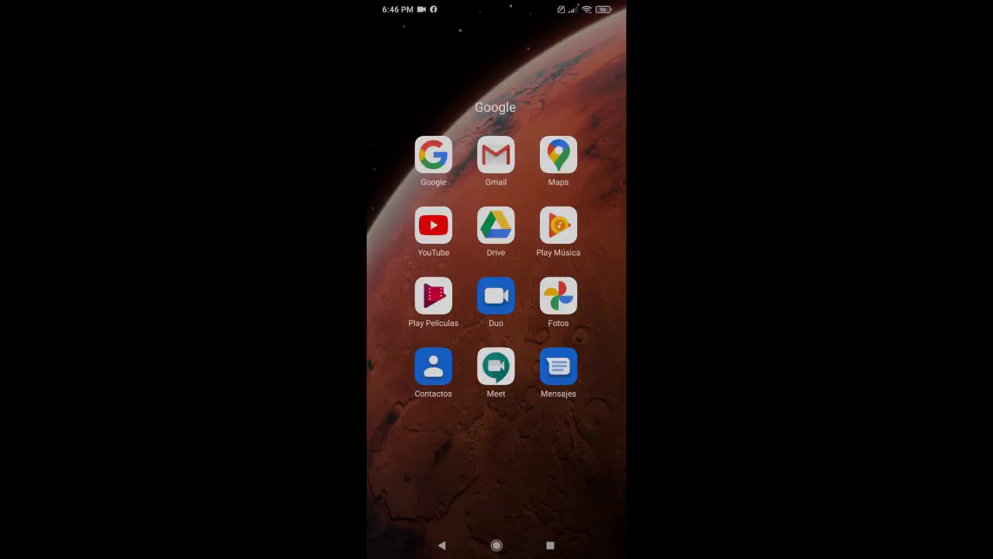
Reopen YouTube on the phone and play the top video in the home feed to retest internet access
{"action": "left_click", "coordinate": [433, 225]}
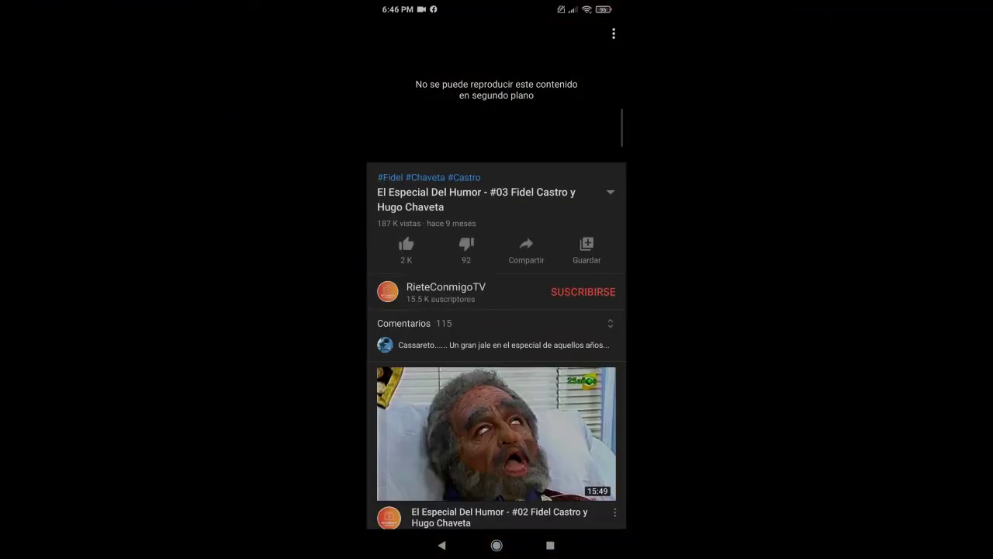
{"action": "left_click", "coordinate": [441, 545]}
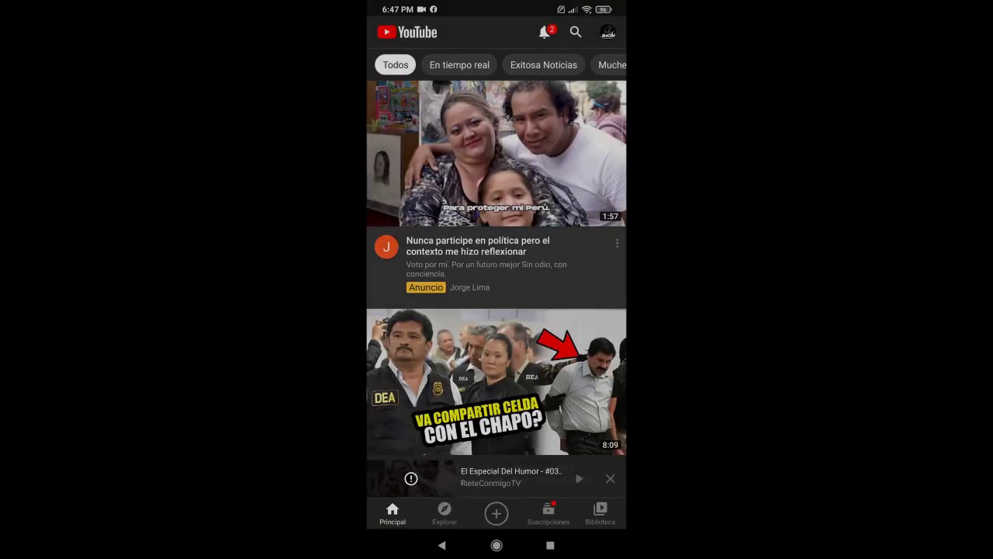
{"action": "left_click", "coordinate": [496, 153]}
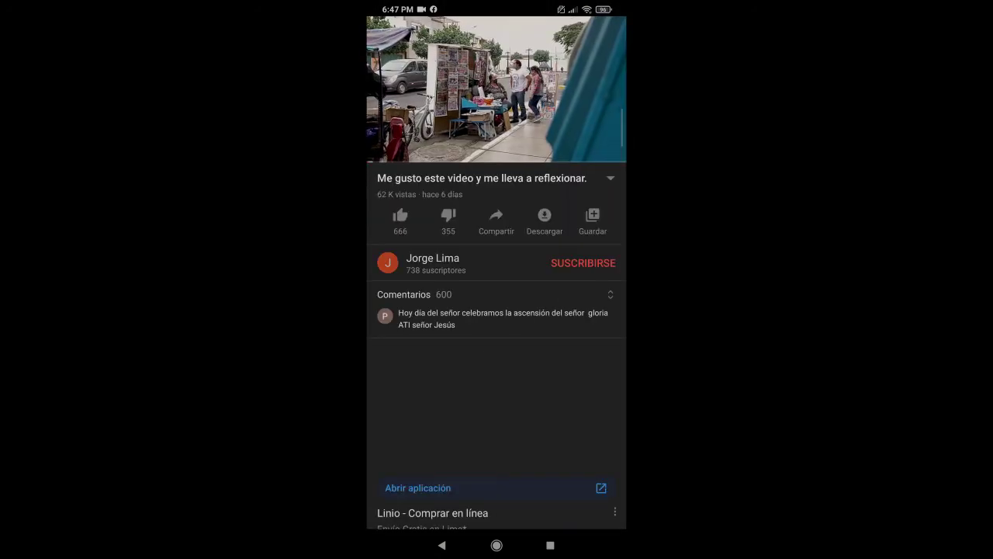
{"action": "left_click", "coordinate": [551, 545]}
{"action": "scroll", "coordinate": [497, 310], "scroll_direction": "down", "scroll_amount": 5}
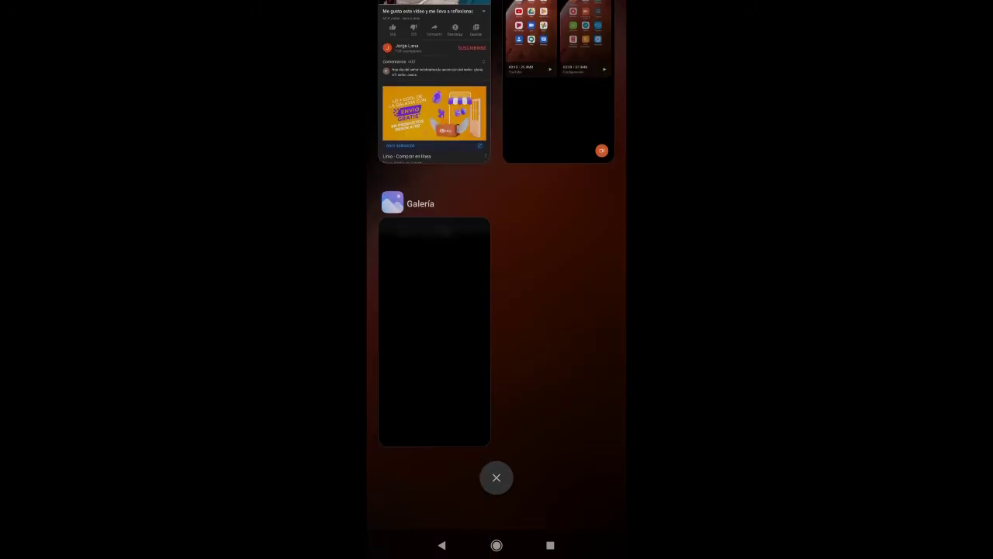
{"action": "scroll", "coordinate": [497, 311], "scroll_direction": "up", "scroll_amount": 5}
{"action": "left_click", "coordinate": [435, 326]}
{"action": "left_click", "coordinate": [550, 545]}
{"action": "scroll", "coordinate": [497, 311], "scroll_direction": "down", "scroll_amount": 3}
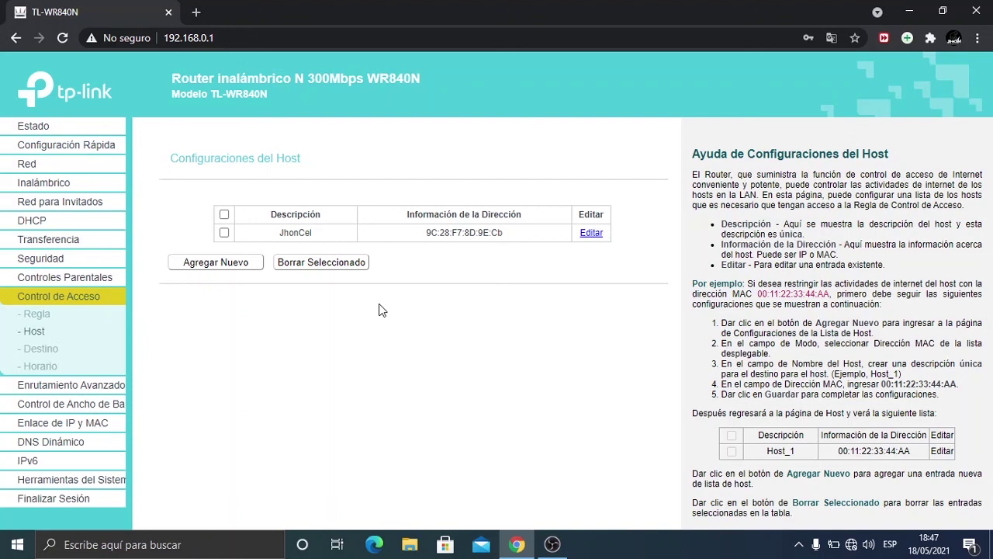
Open the existing access control rule for editing and select Permitir as its rule action
{"action": "left_click", "coordinate": [39, 315]}
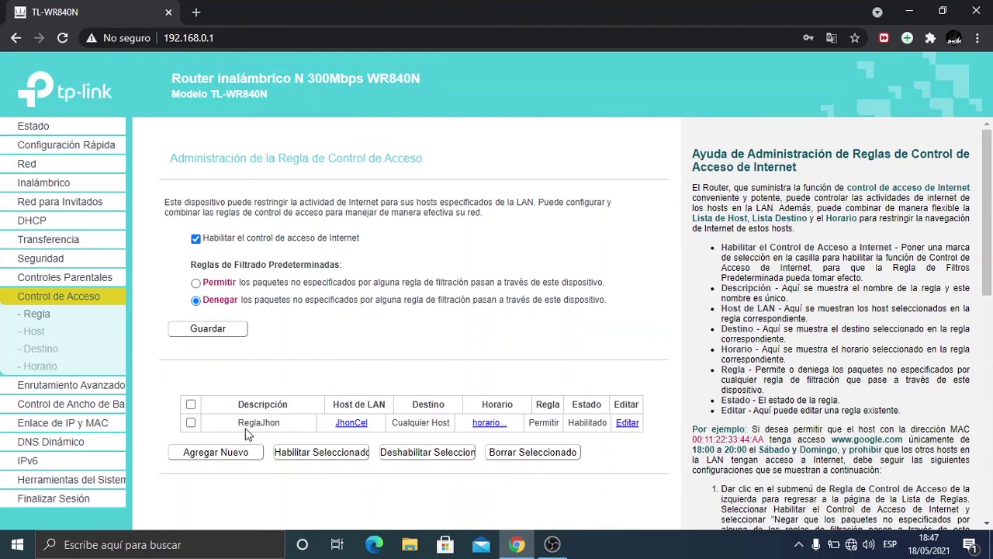
{"action": "left_click", "coordinate": [627, 423]}
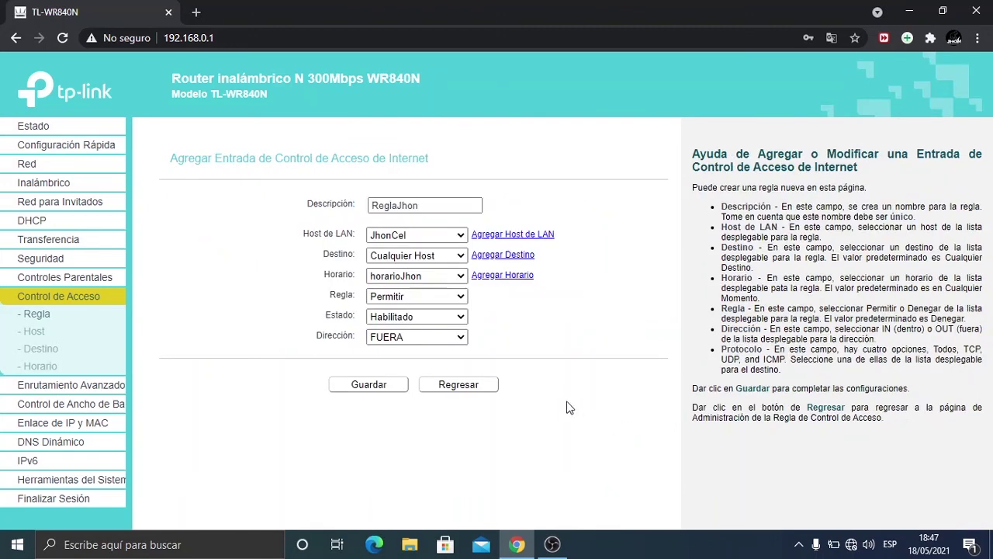
{"action": "left_click", "coordinate": [461, 299]}
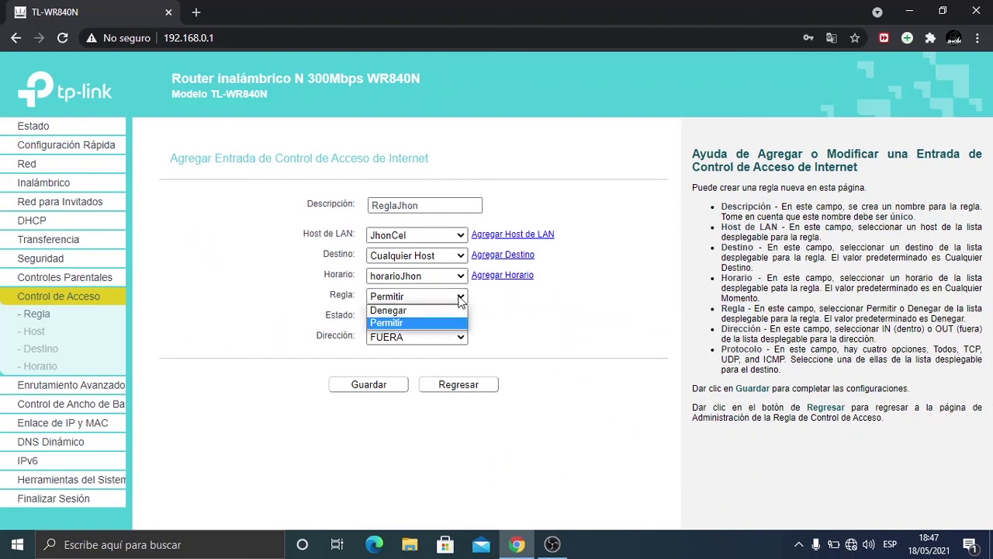
{"action": "left_click", "coordinate": [410, 323]}
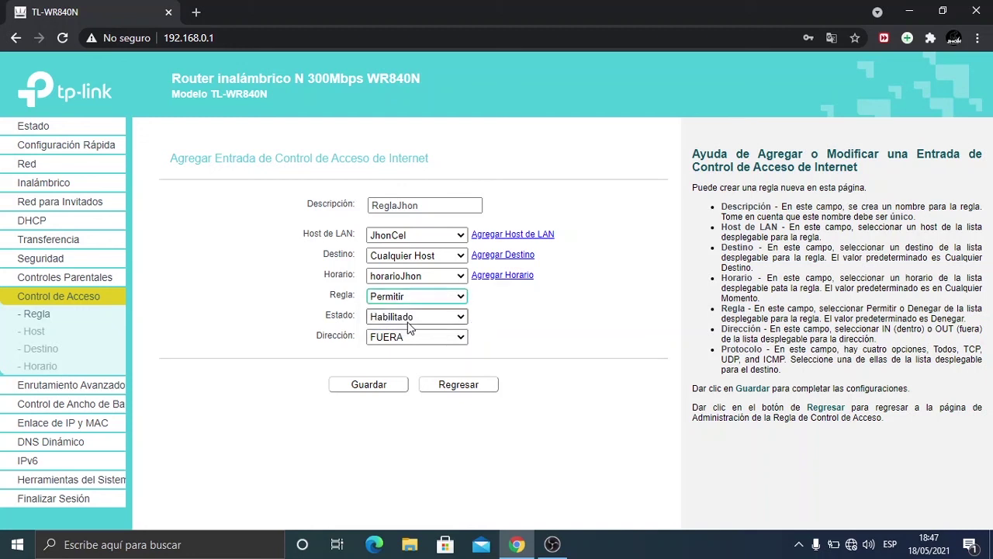